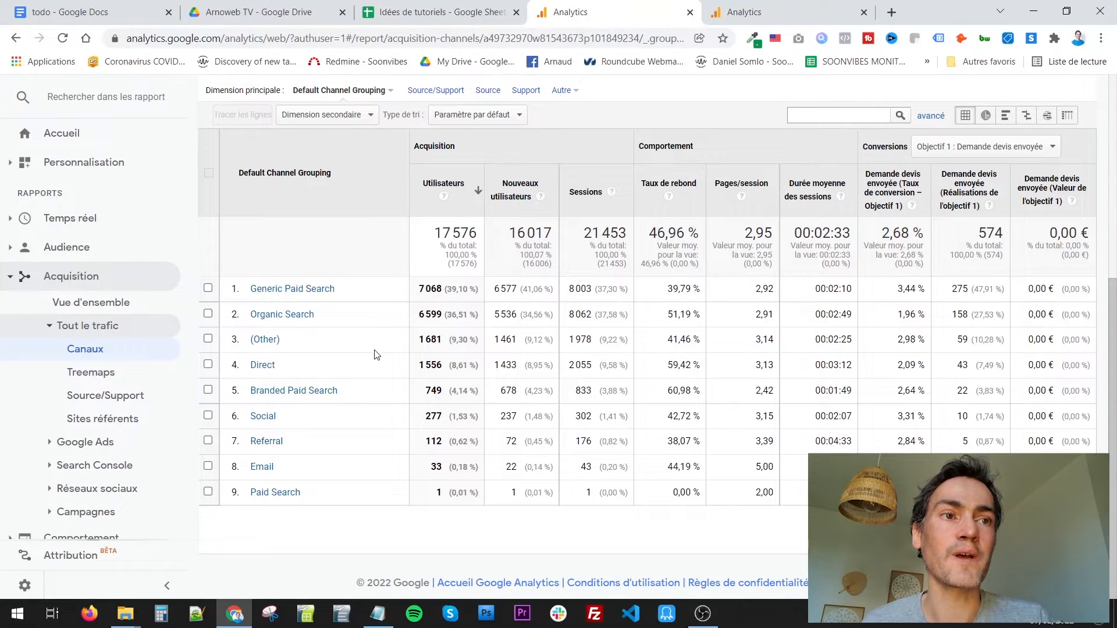
- Change the channel report's primary dimension to the custom grouping "MG Channel traffic sources with details" and view its traffic sources
scroll(378, 353, "up", 4)
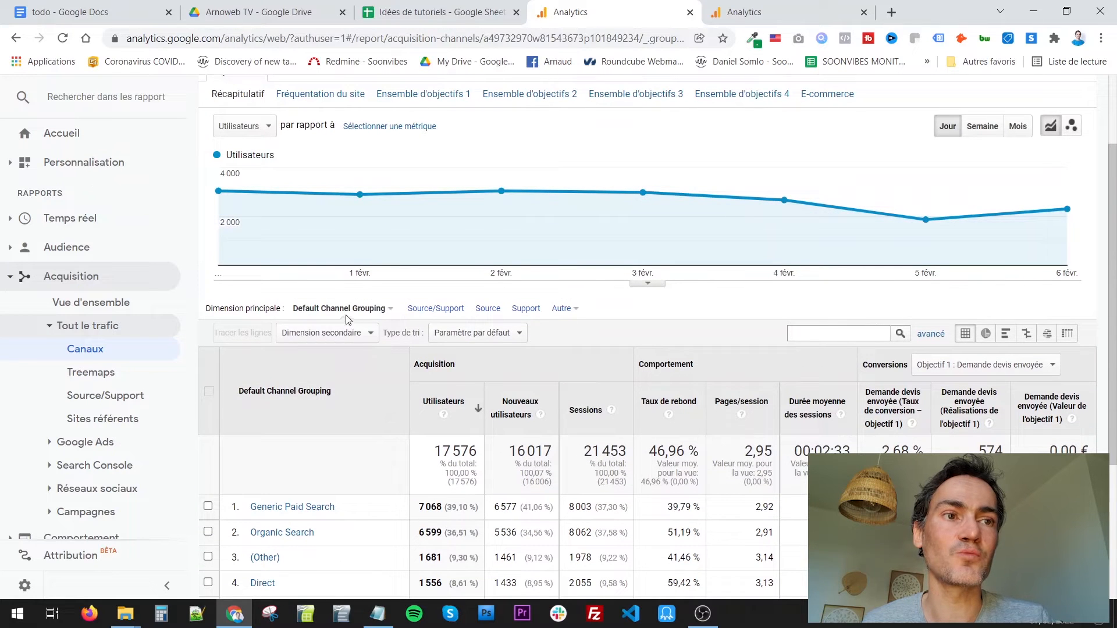
left_click(344, 309)
left_click(362, 370)
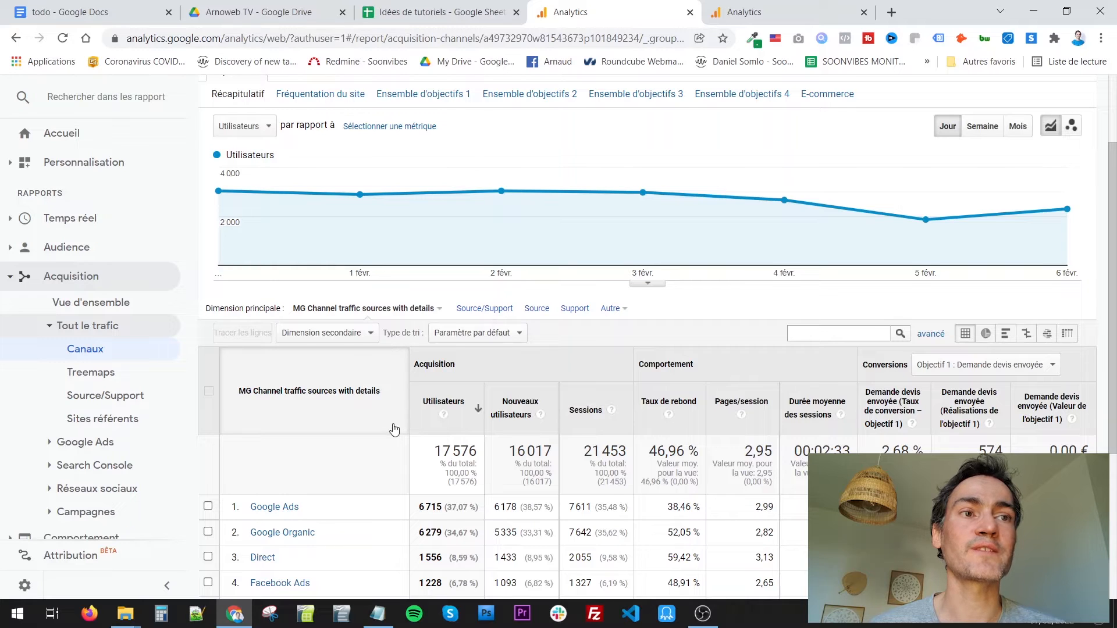
scroll(391, 429, "down", 4)
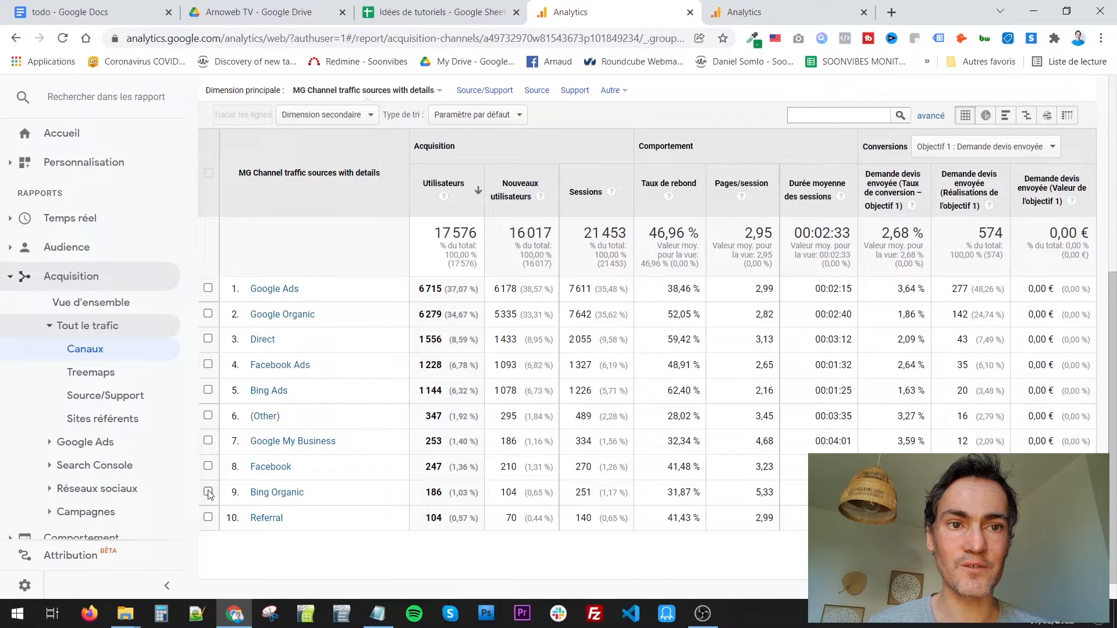
- Open the channel grouping "MG Channel traffic sources with details" for editing in the view's channel settings
scroll(122, 485, "down", 1)
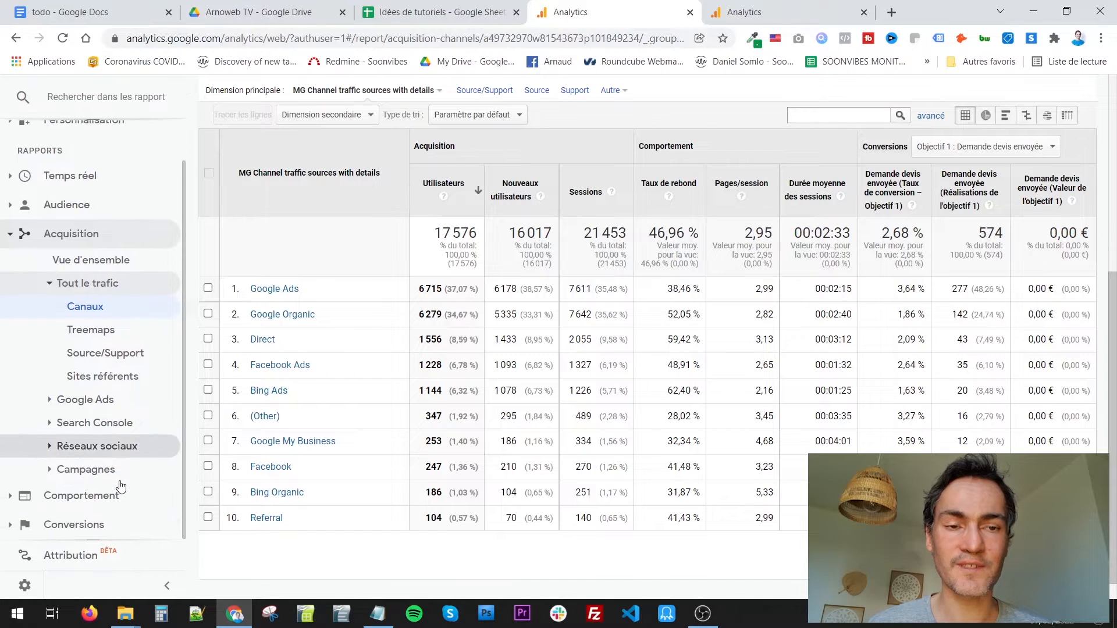
left_click(25, 587)
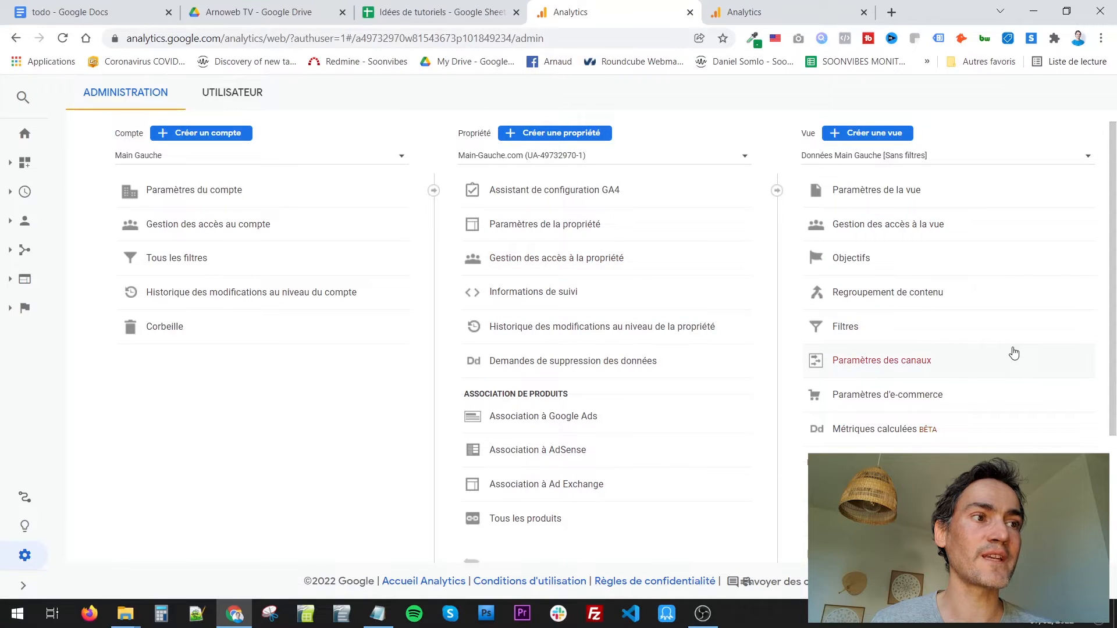
left_click(879, 365)
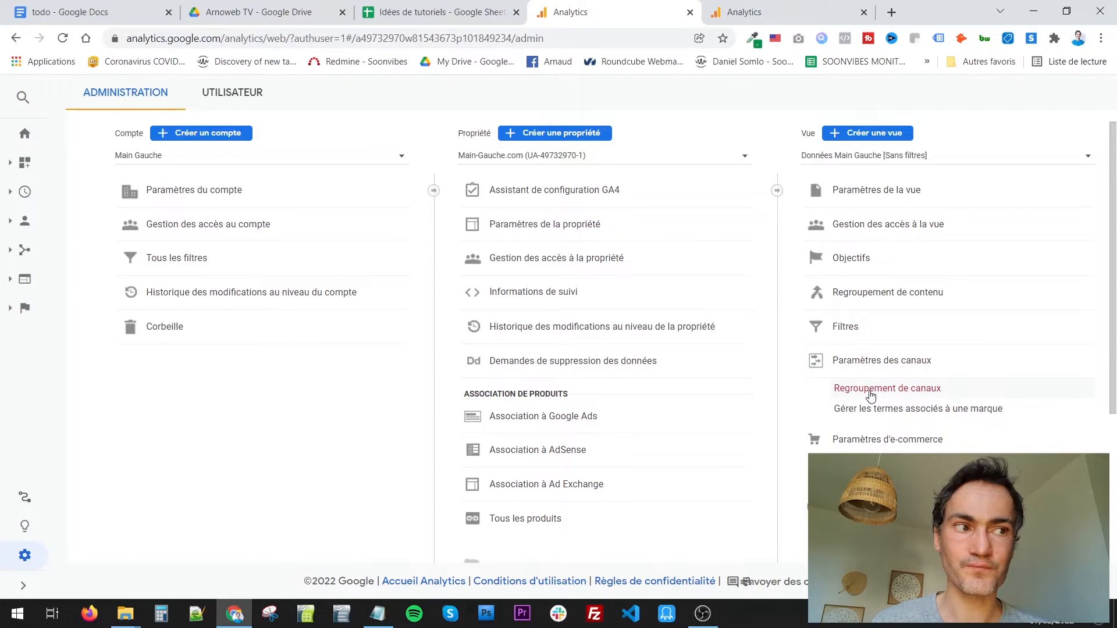
left_click(871, 390)
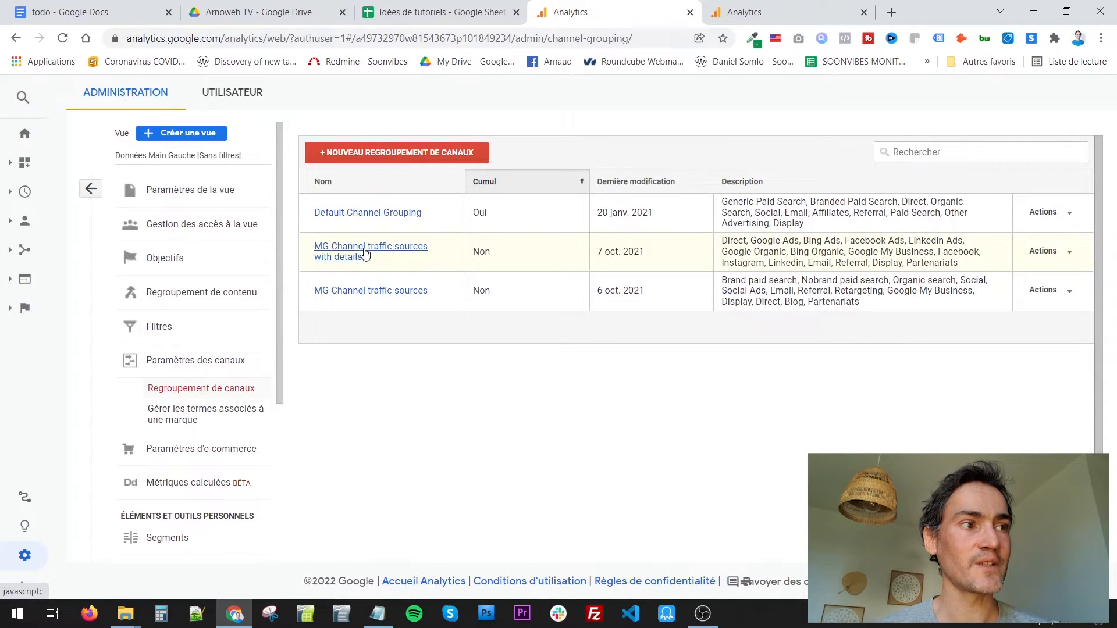
left_click(1047, 259)
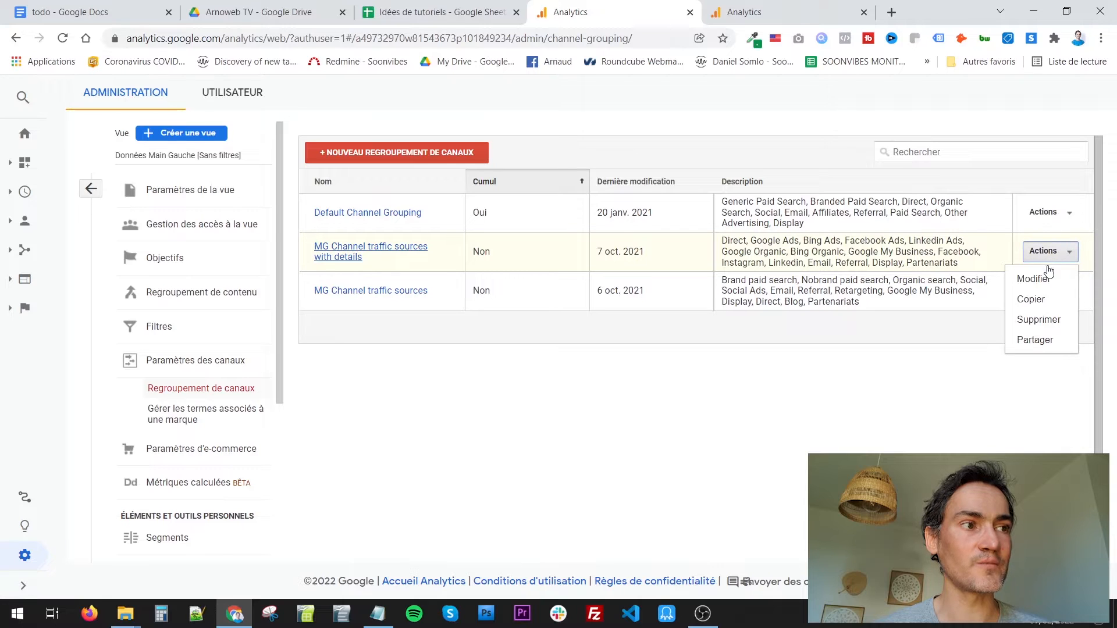
left_click(1031, 279)
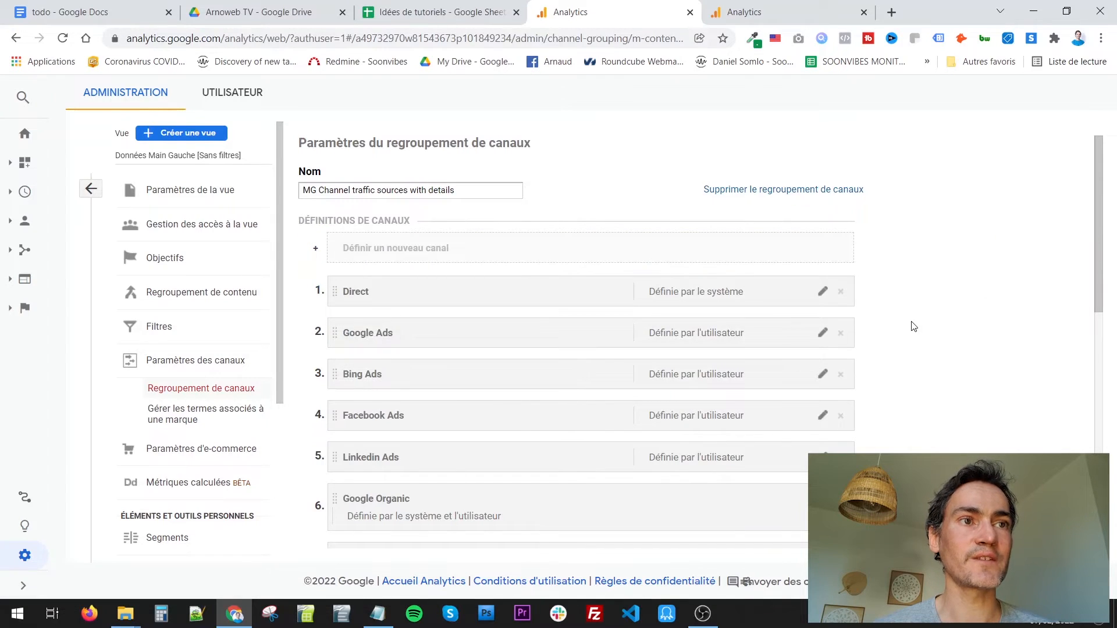
- Examine the grouping's name and the Direct channel's rule with its available dimensions, and close the channel definition
left_click(468, 194)
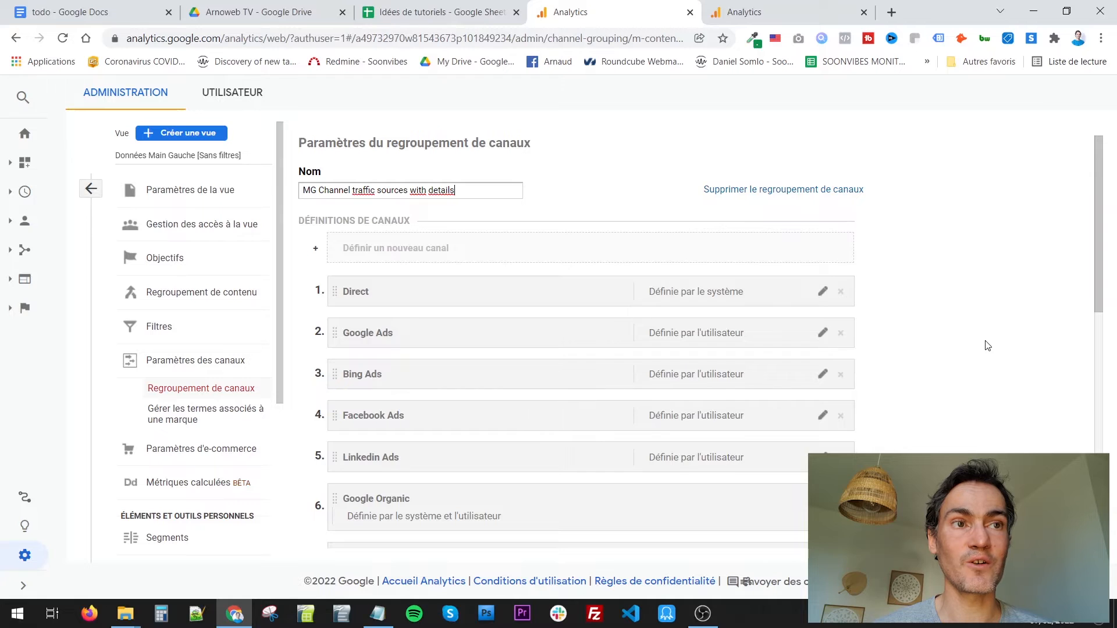
scroll(985, 344, "down", 3)
scroll(486, 269, "up", 1)
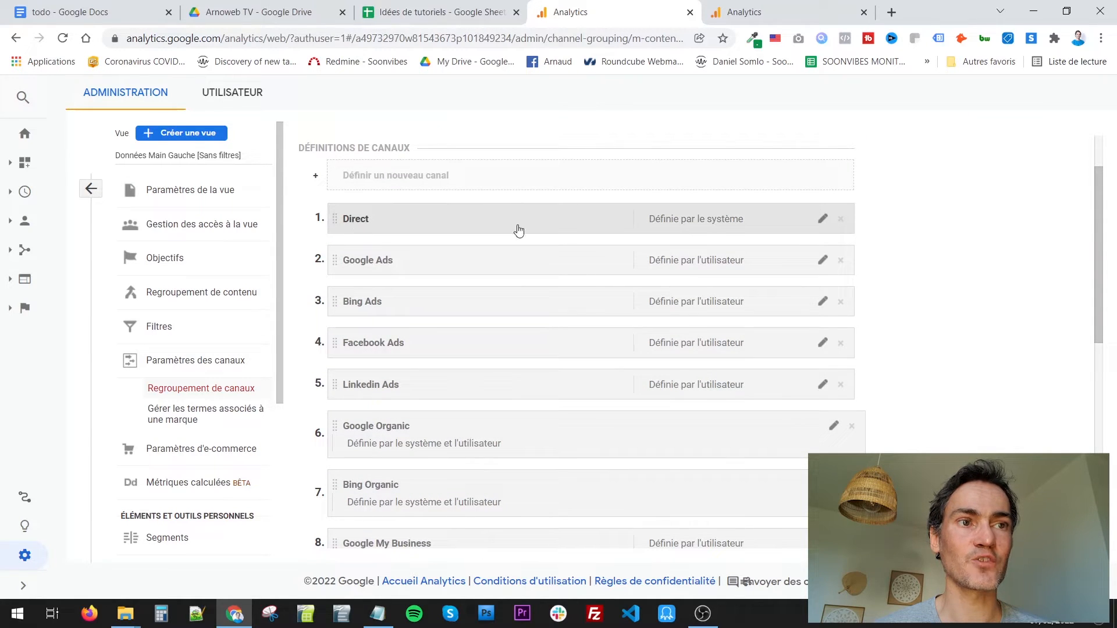
left_click(823, 219)
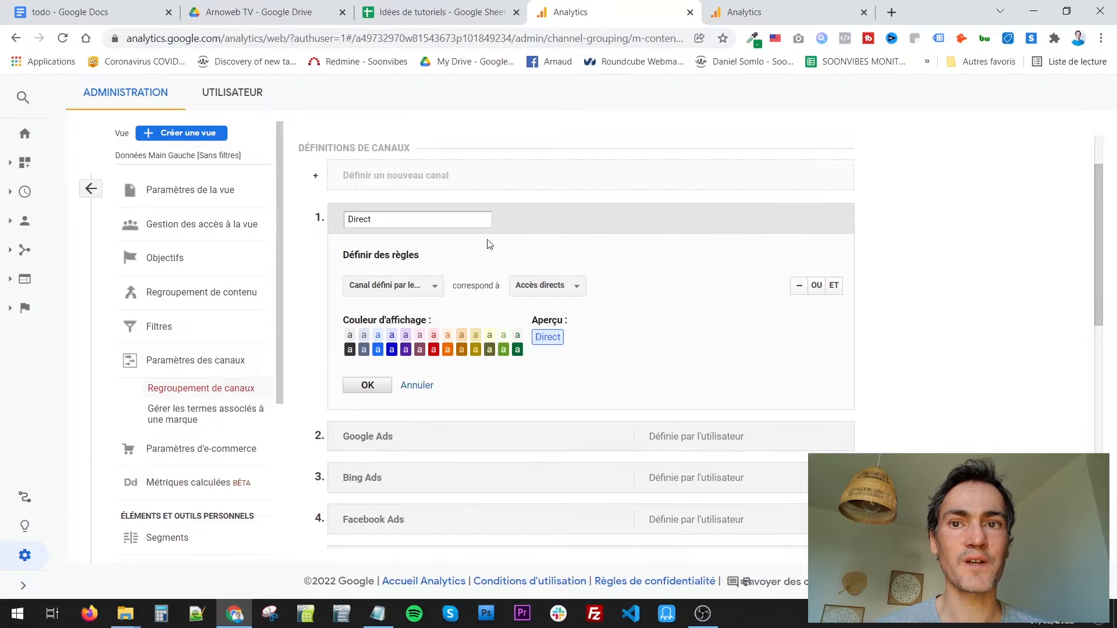
left_click(381, 289)
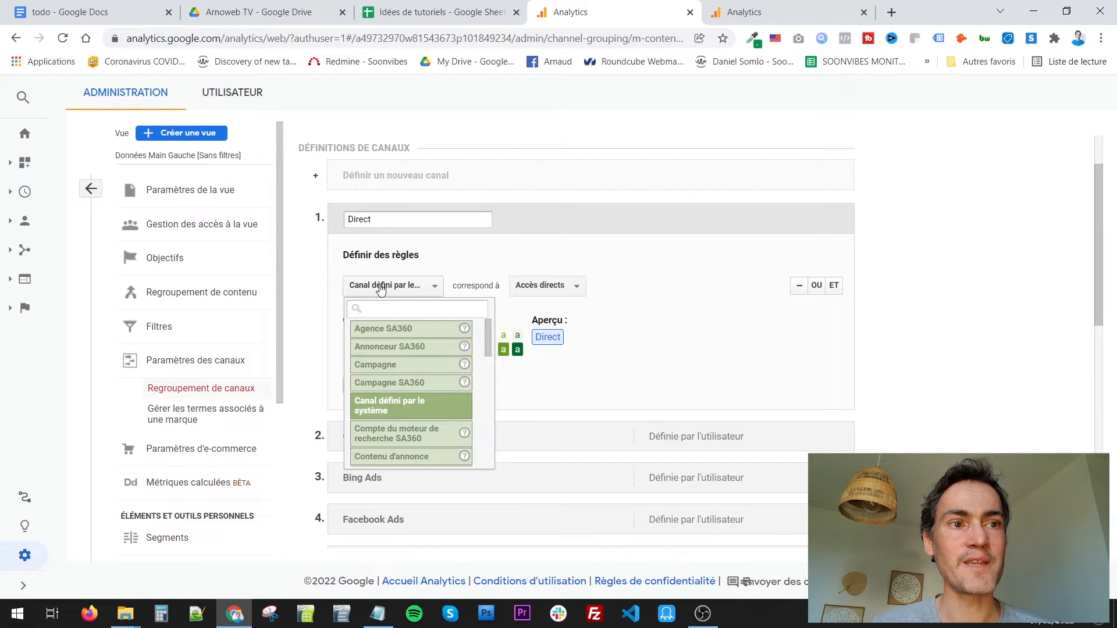
left_click(381, 289)
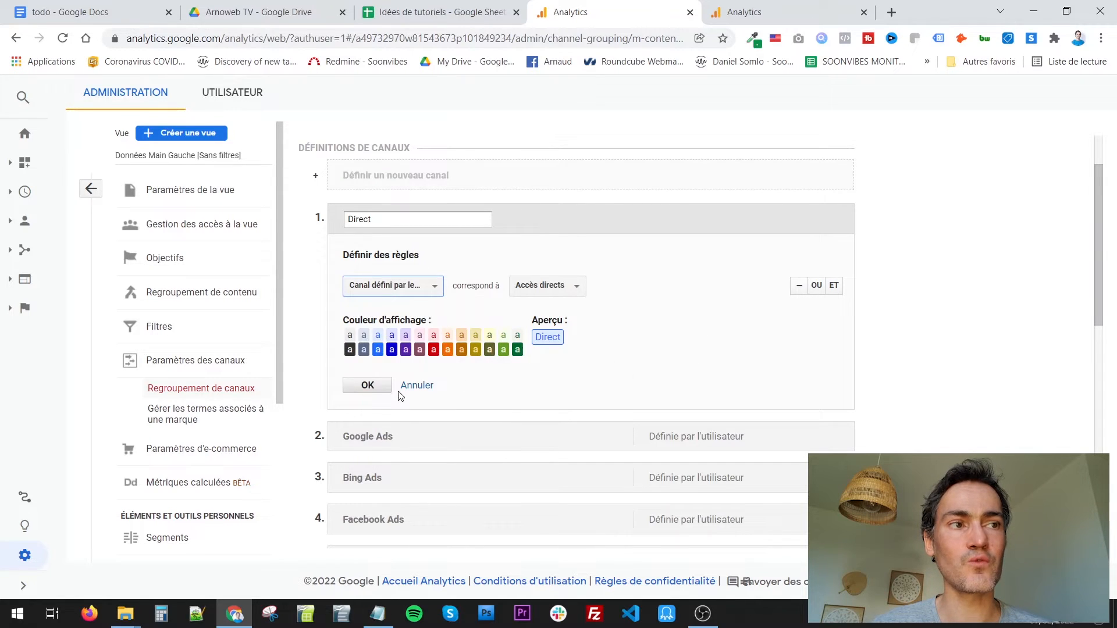
left_click(381, 386)
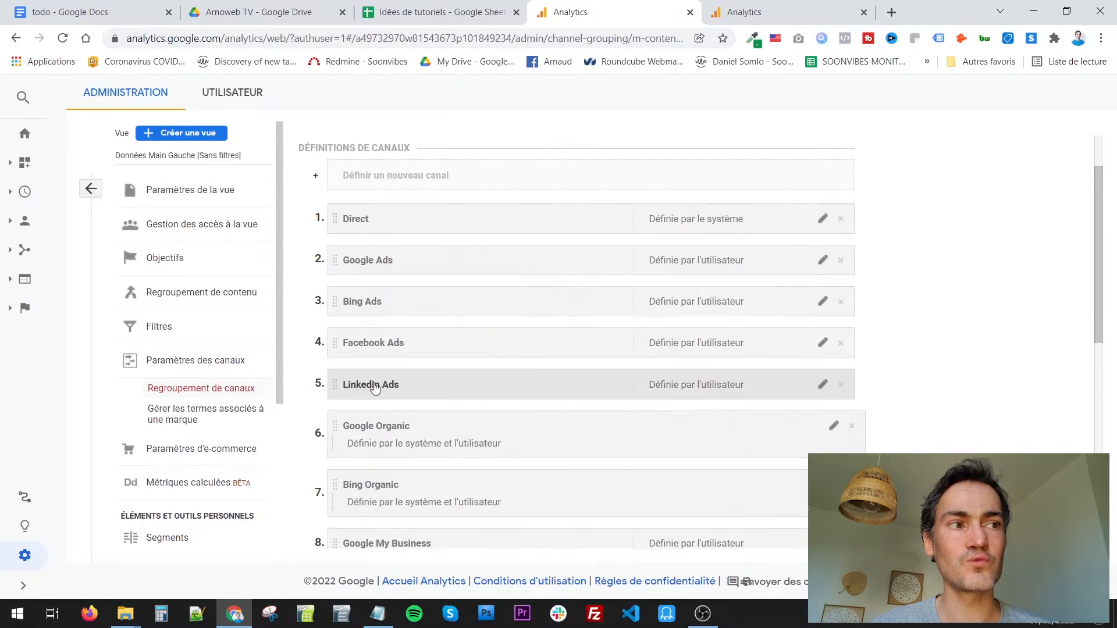
- Examine the source/medium rules that define the Google Ads channel and close its definition
left_click(822, 260)
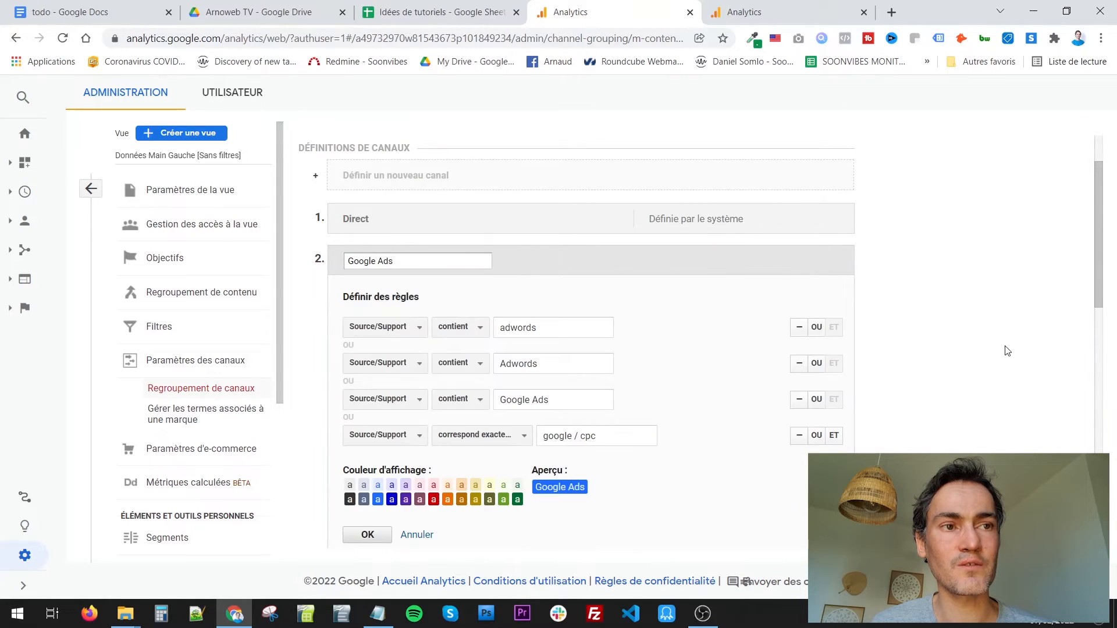
scroll(1009, 351, "down", 1)
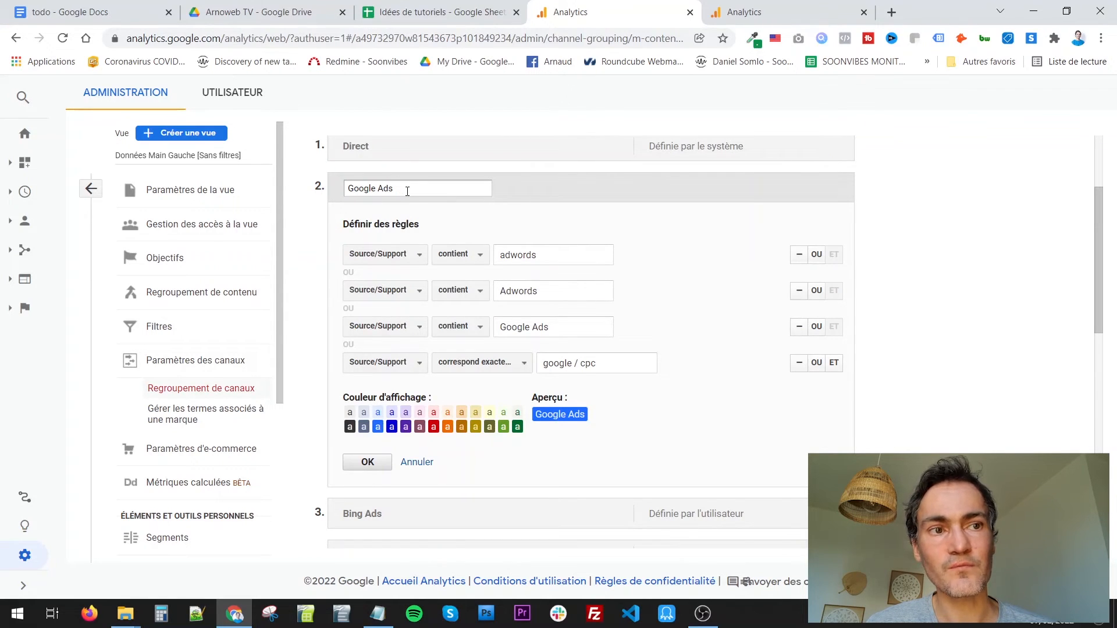
left_click(368, 462)
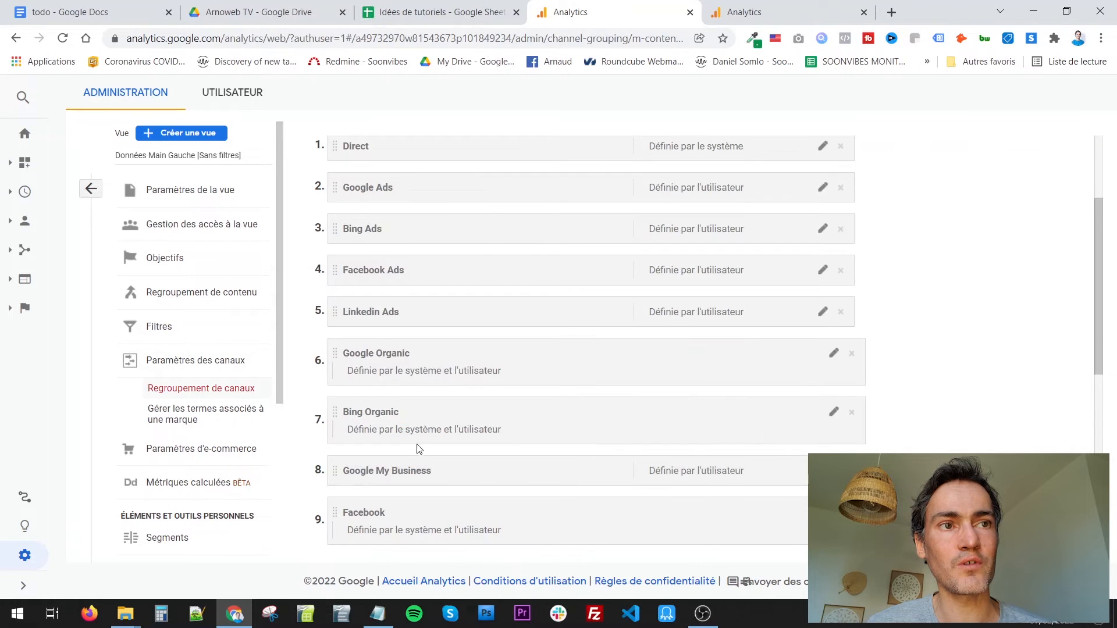
- Look through the remaining channel definitions and examine the source/medium rules of the Google My Business channel
scroll(423, 444, "down", 1)
scroll(368, 252, "up", 2)
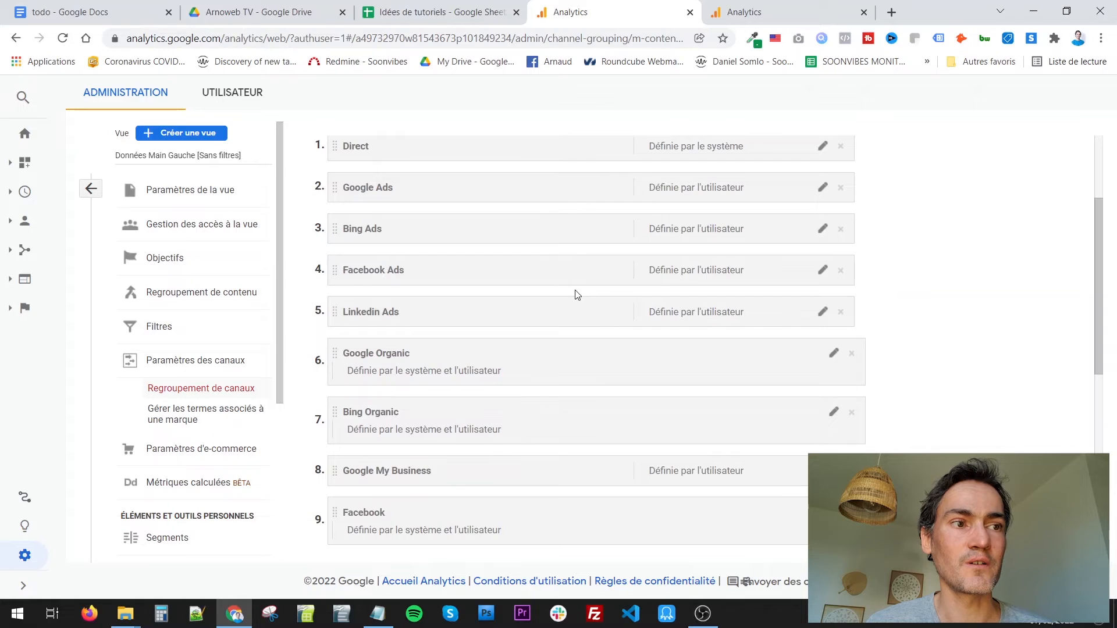
scroll(576, 294, "down", 3)
scroll(578, 295, "down", 2)
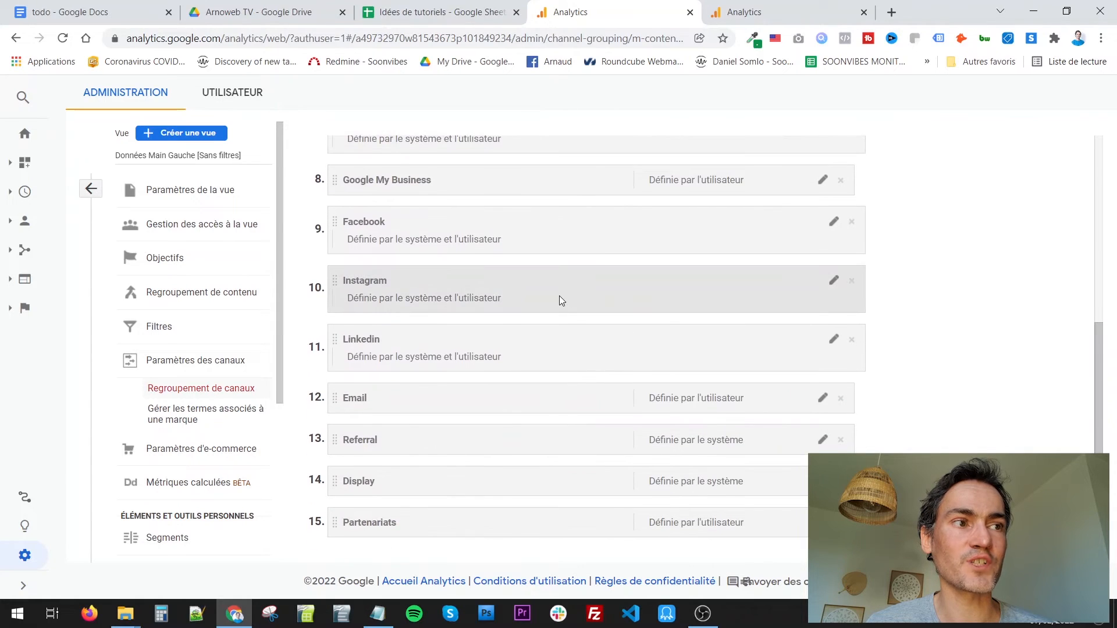
scroll(557, 295, "up", 3)
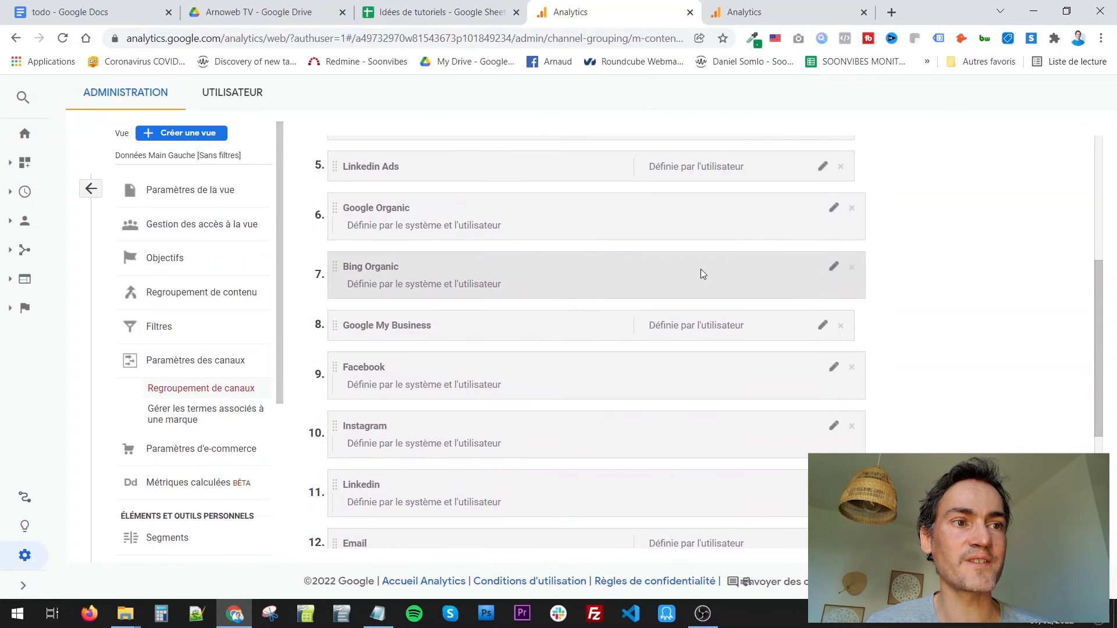
left_click(822, 324)
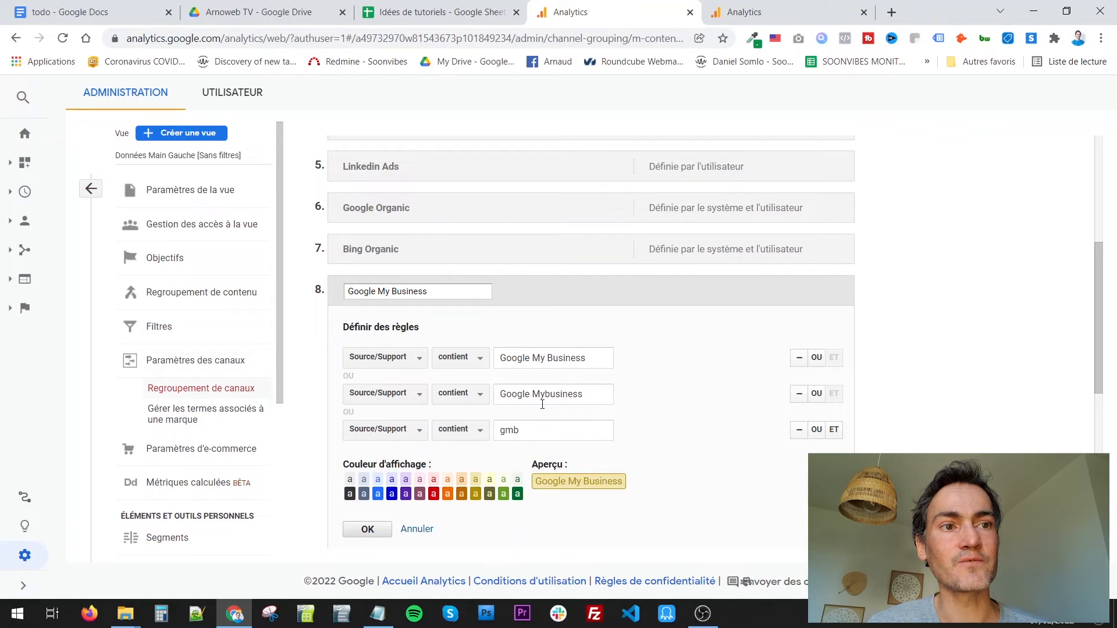
left_click(364, 527)
- Review all rules of the Email channel, accept its definition and save the channel grouping
scroll(404, 379, "down", 4)
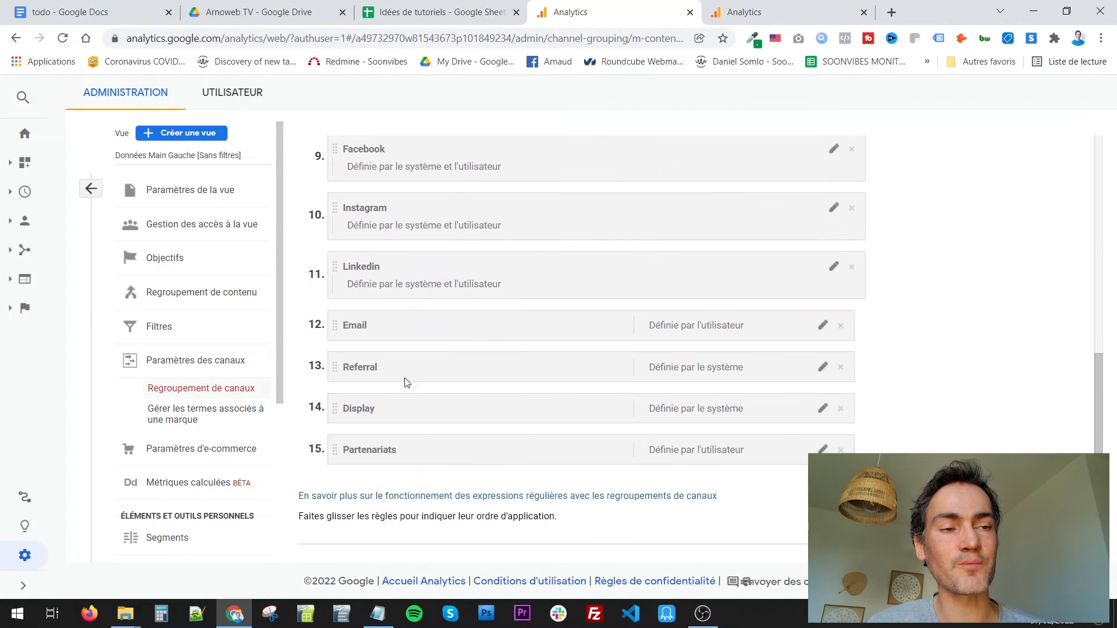
left_click(822, 327)
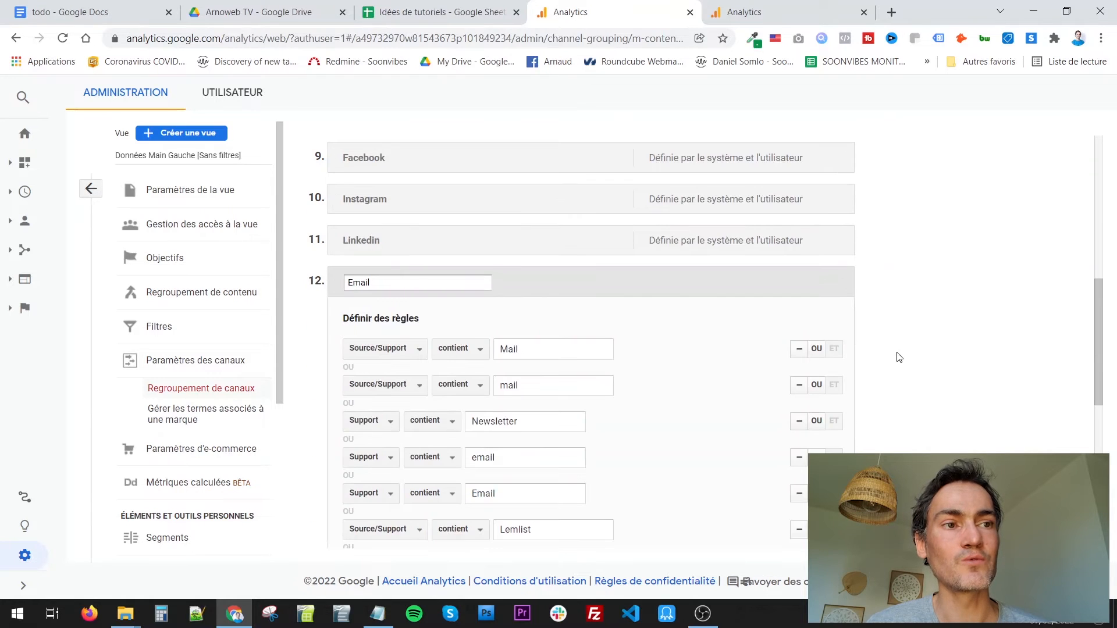
scroll(898, 356, "down", 3)
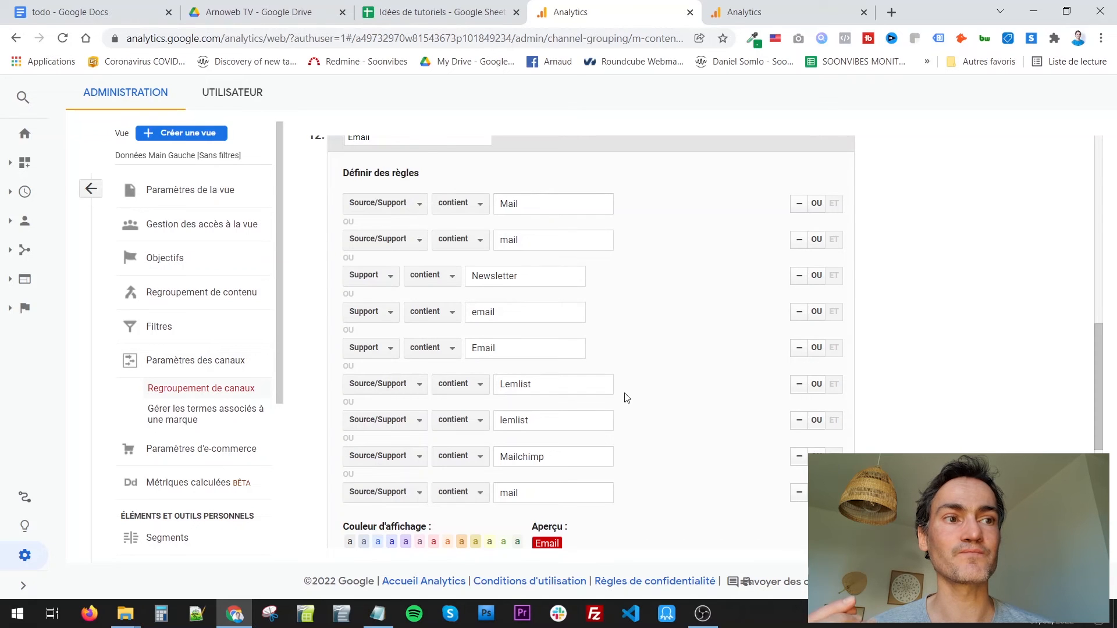
scroll(623, 395, "up", 1)
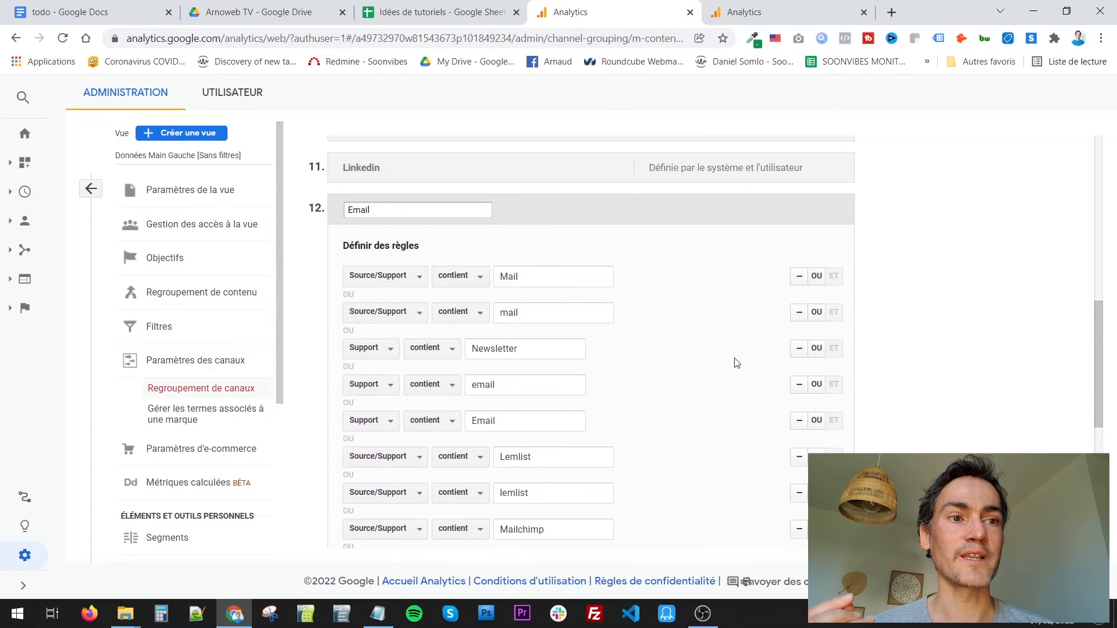
scroll(569, 303, "down", 1)
scroll(570, 303, "down", 3)
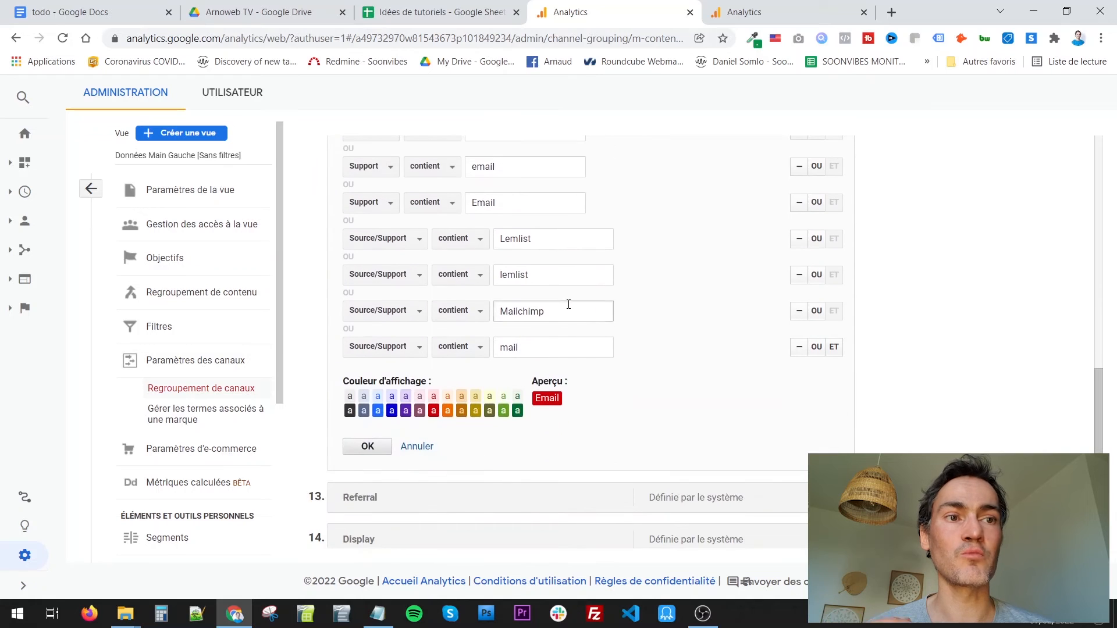
left_click(377, 454)
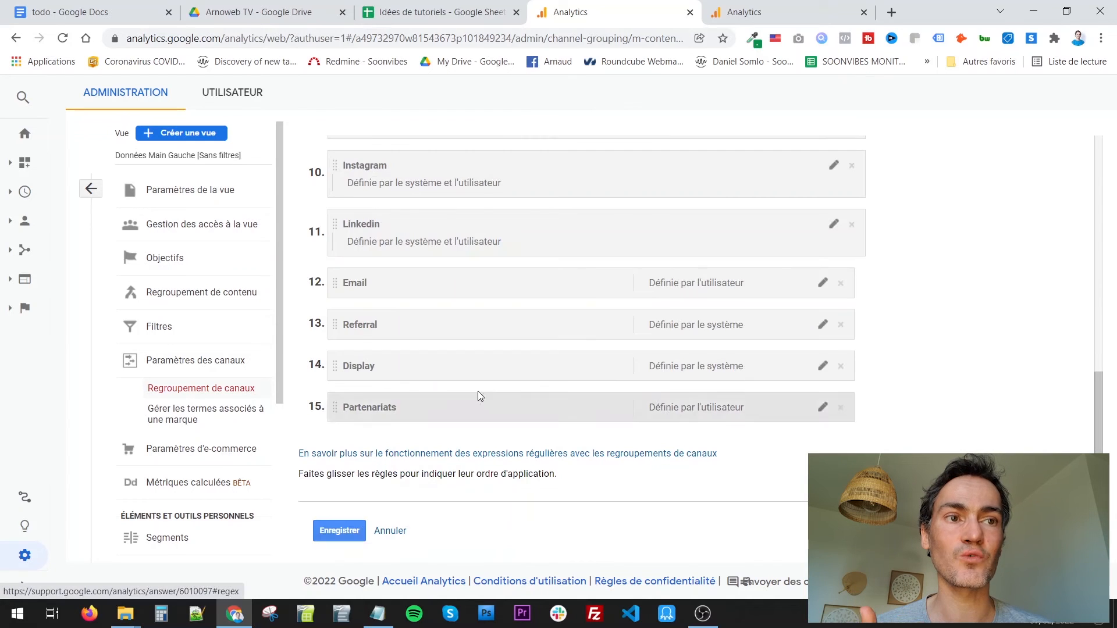
left_click(340, 531)
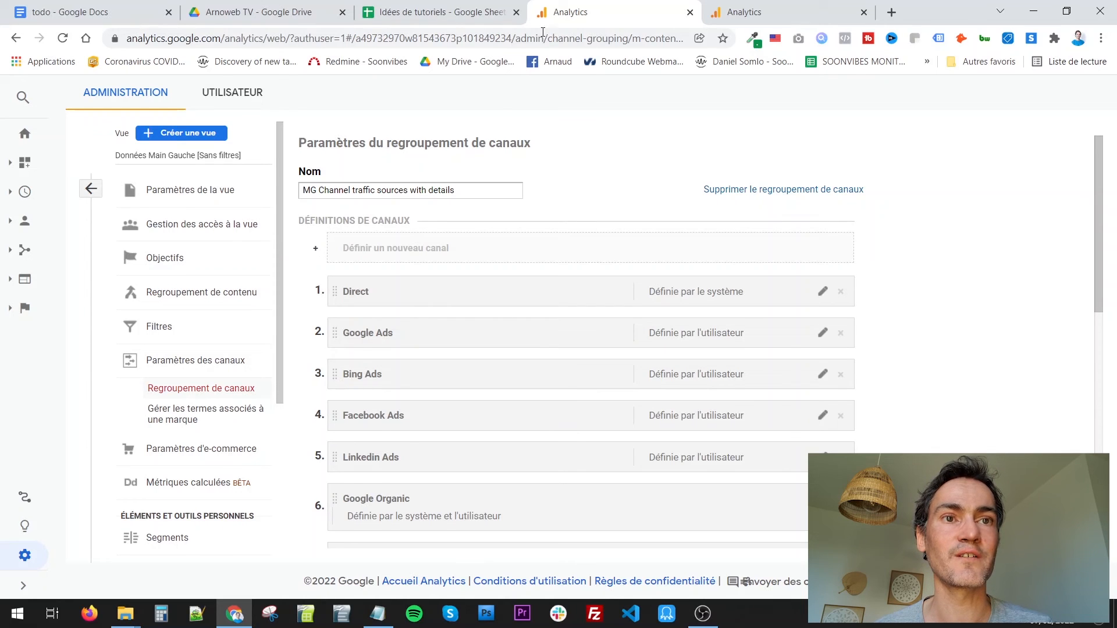
- Switch to the other Analytics browser tab and open the Channels (Canaux) report for all acquisition traffic
left_click(713, 11)
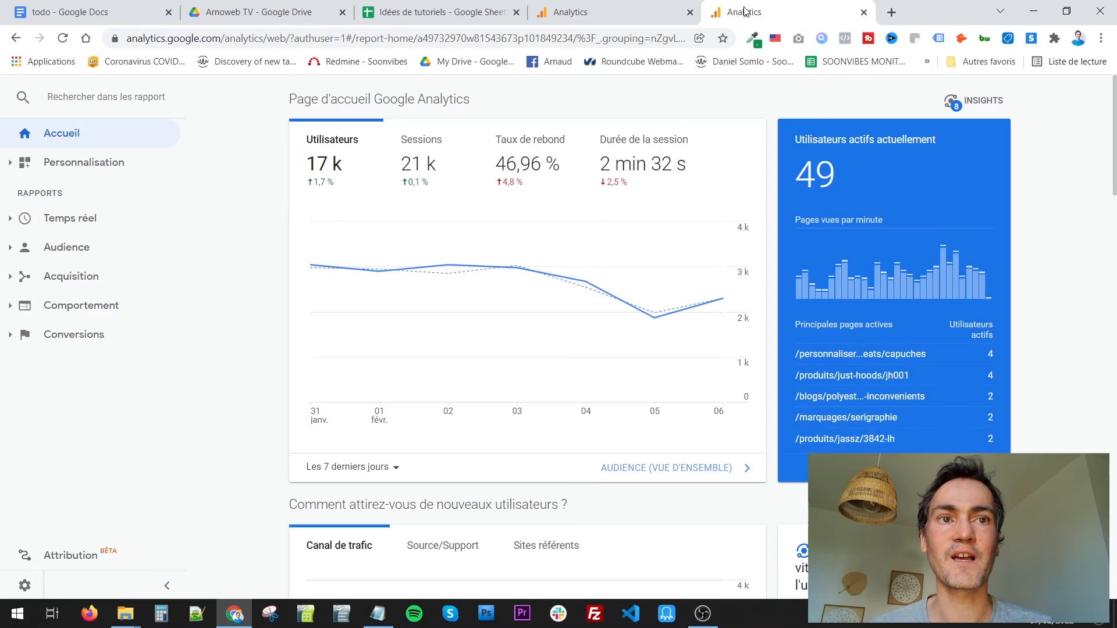
left_click(20, 285)
left_click(55, 332)
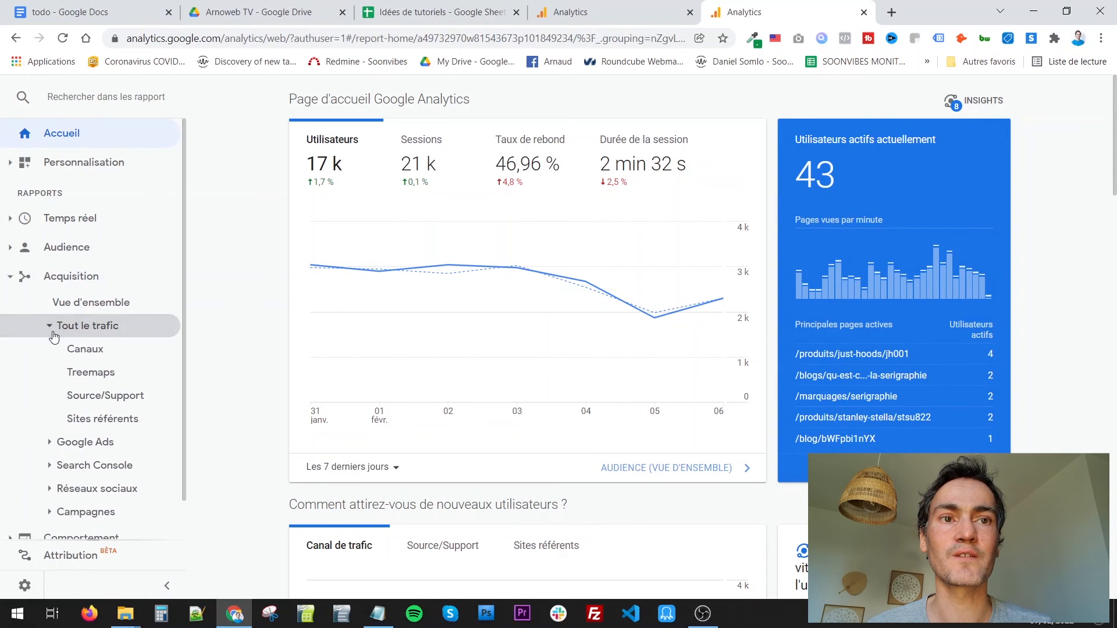
left_click(80, 356)
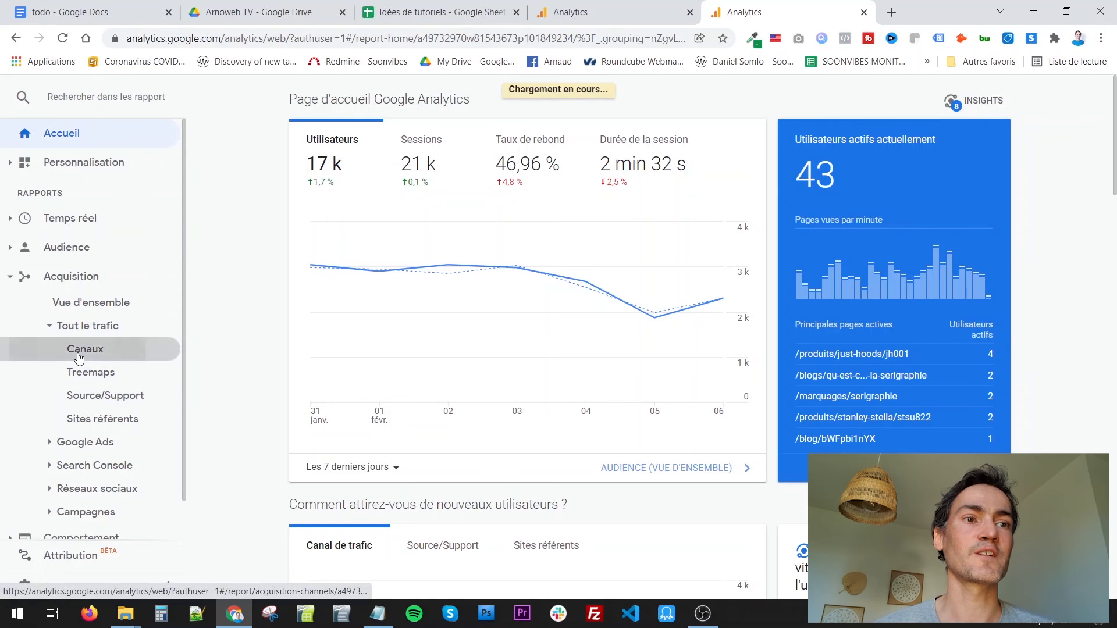